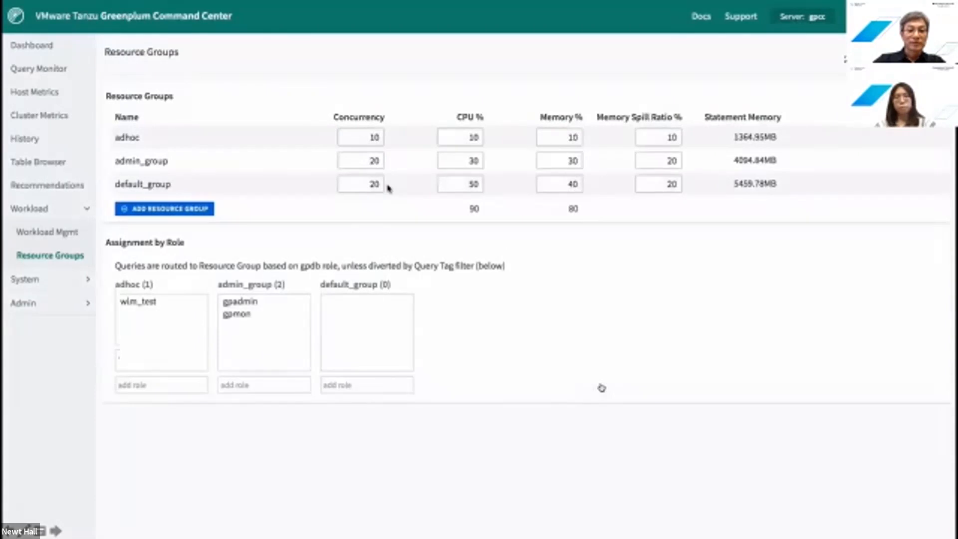
Add a resource group named test with concurrency 10, CPU 10% and memory 10%
left_click(205, 208)
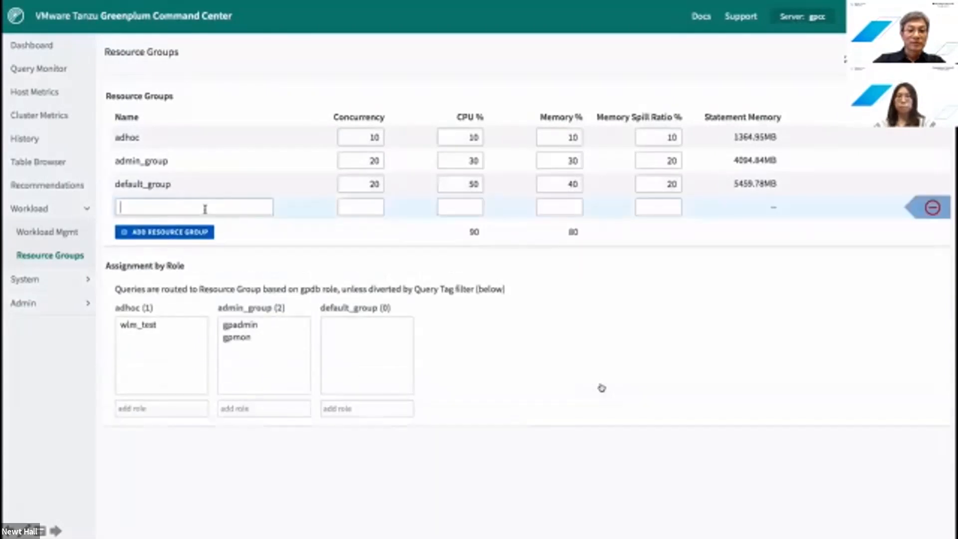
type("test")
left_click(365, 222)
type("10")
key("Tab")
type("10")
key("Tab")
type("10")
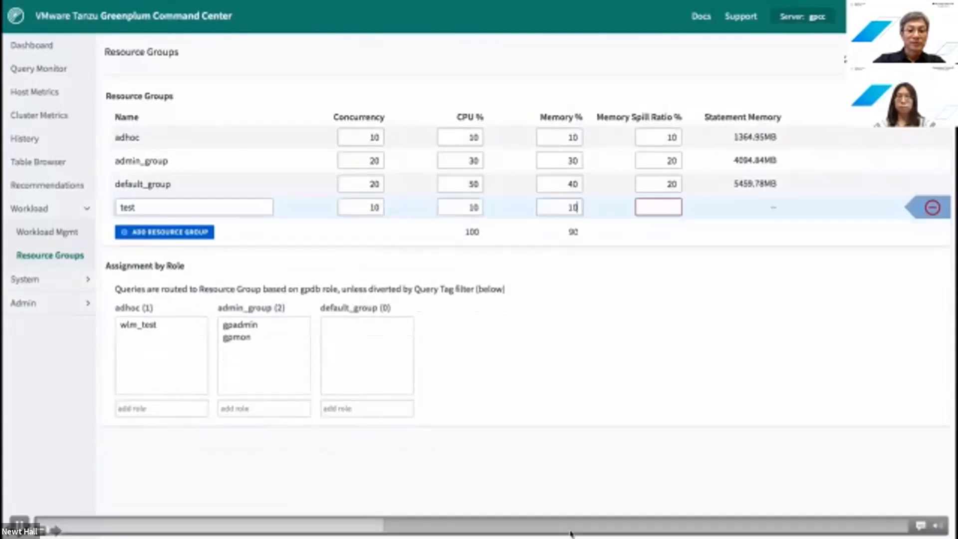
Set the test group's memory spill ratio to 10% and default_group's memory to 50%
left_click(664, 210)
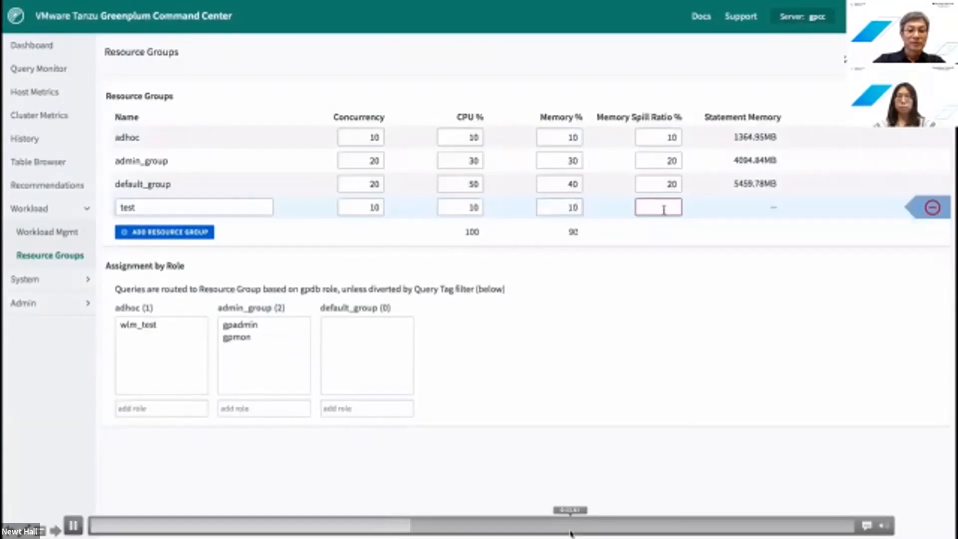
type("10")
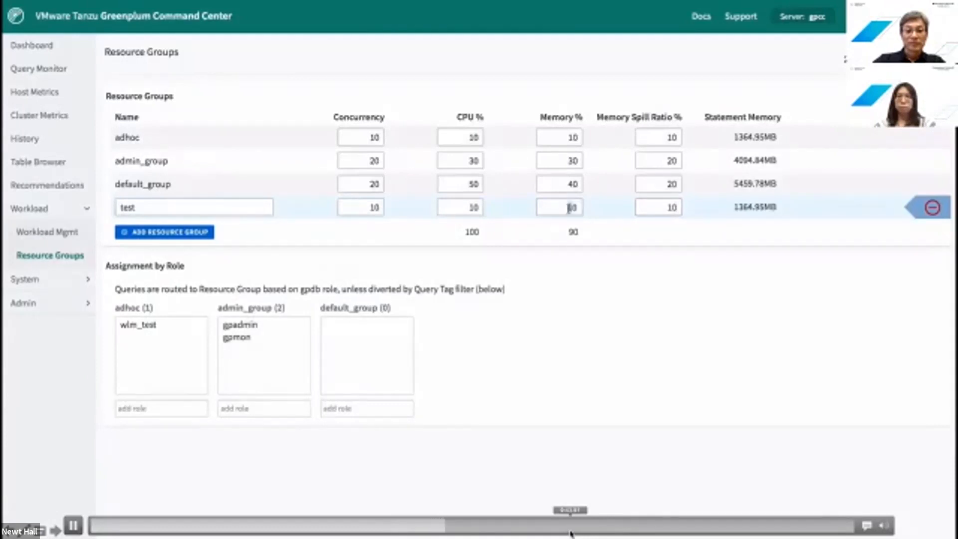
left_click(570, 186)
type("5")
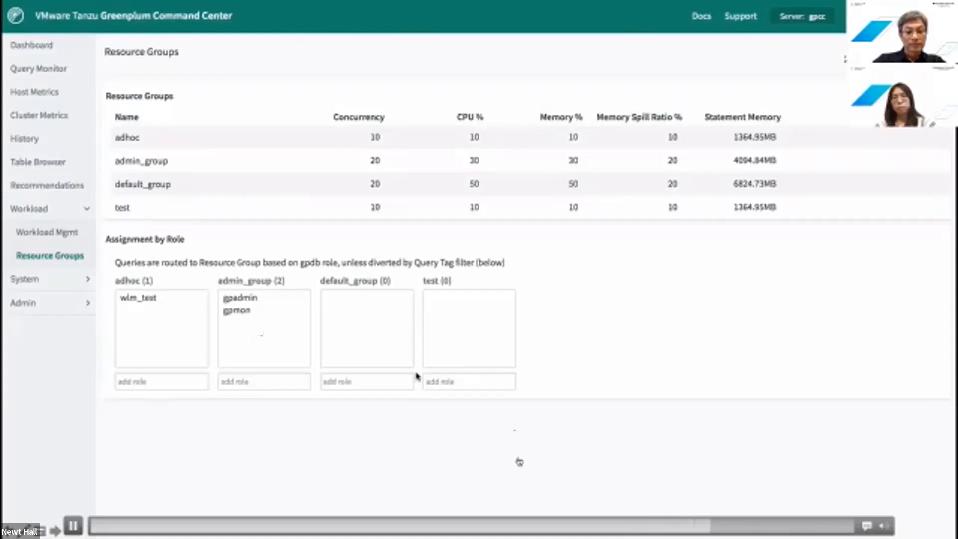
Assign the gpmon role to the test resource group
left_click(444, 382)
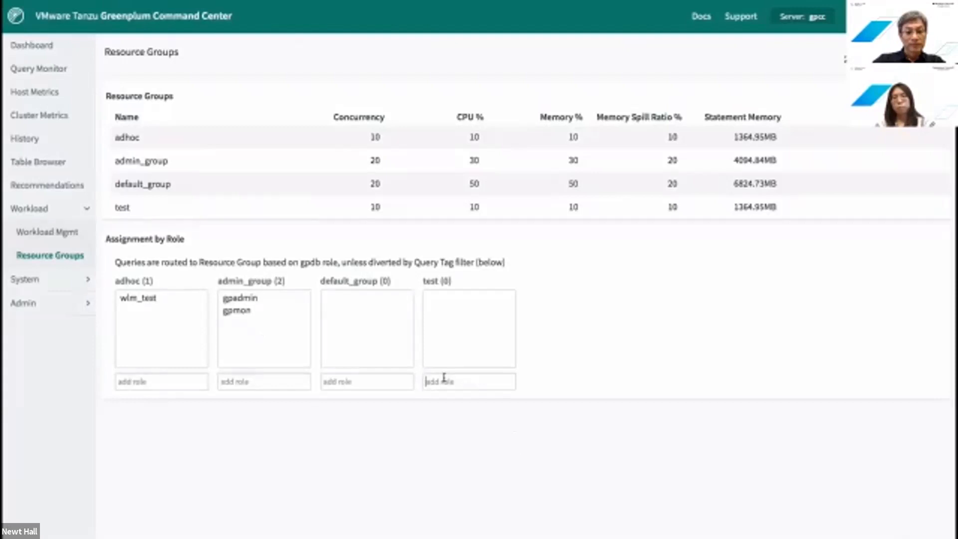
type("g")
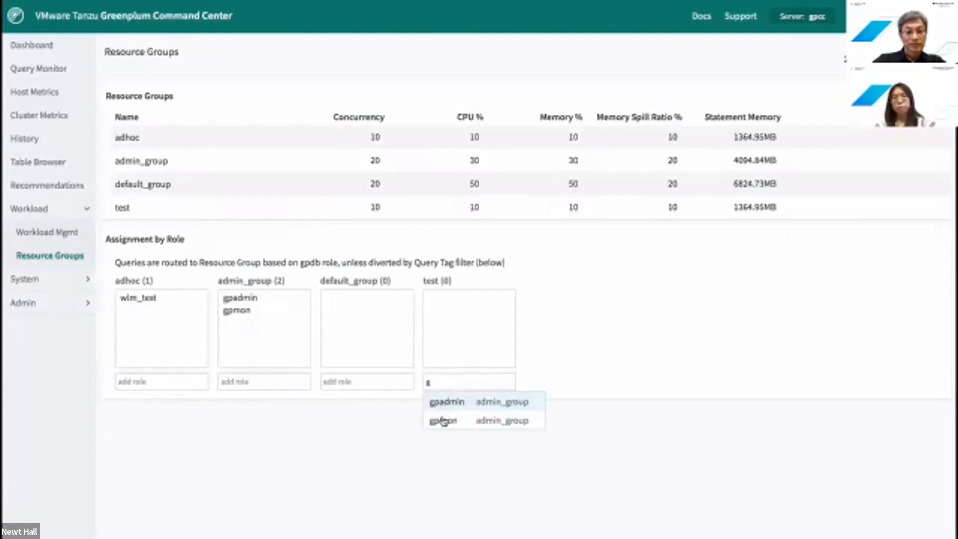
left_click(443, 421)
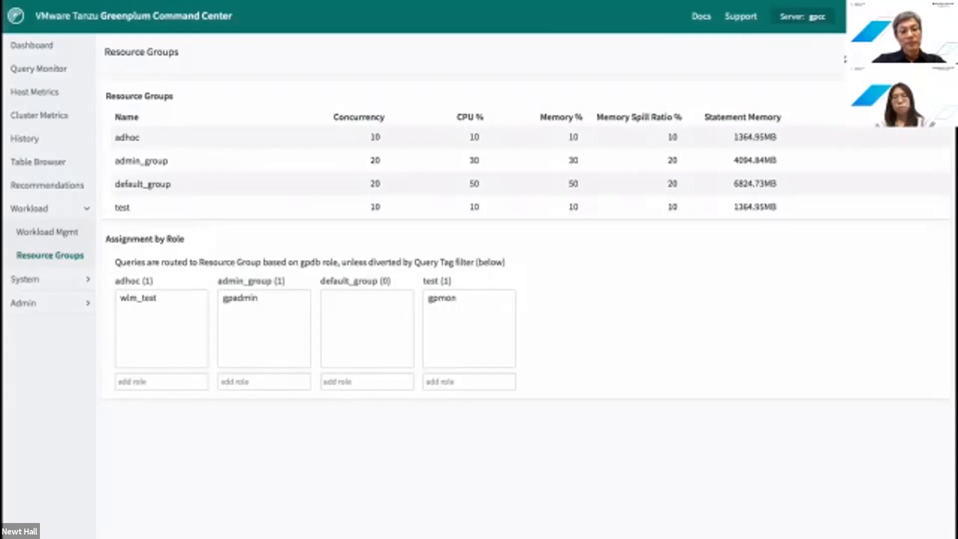
key("Right")
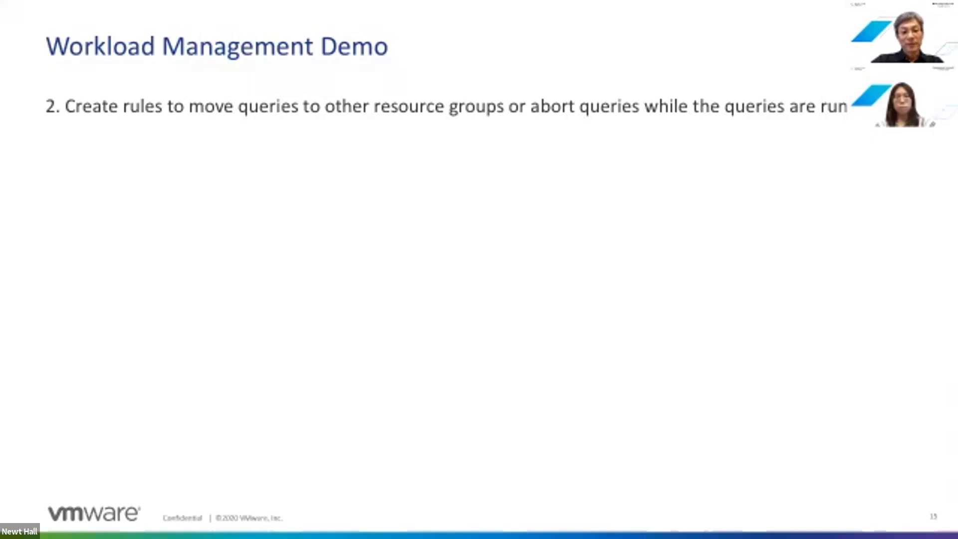
key("Right")
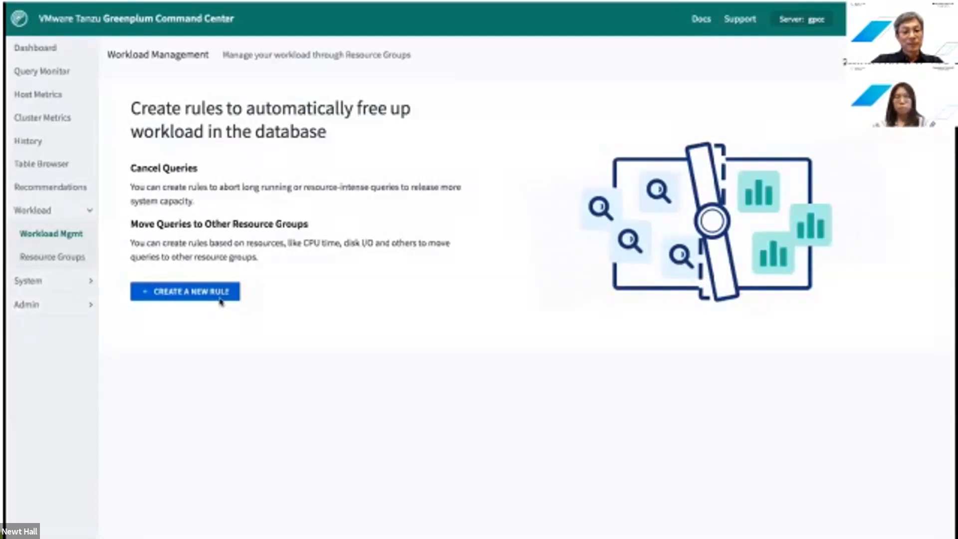
Start a new workload rule that uses the default_group resource group as its identifier
left_click(216, 298)
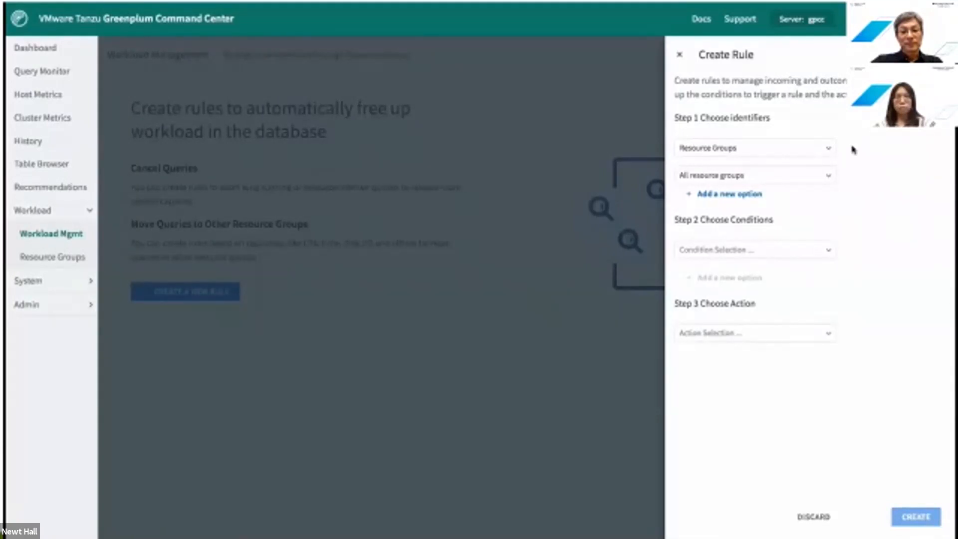
left_click(828, 181)
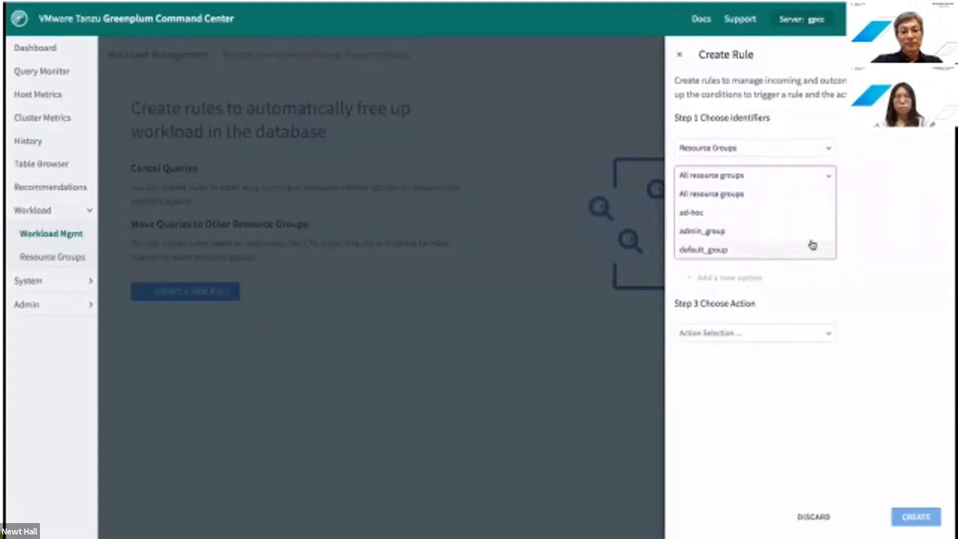
left_click(794, 192)
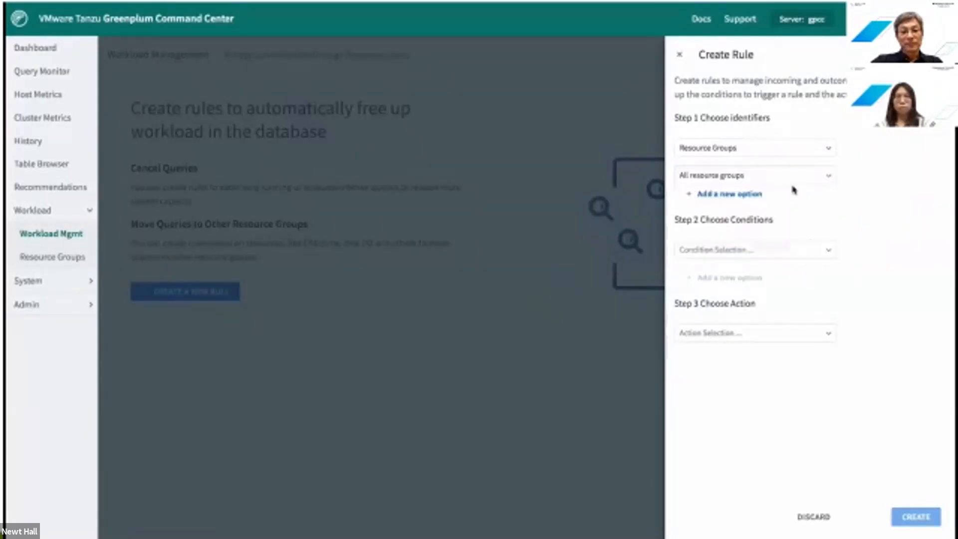
left_click(789, 182)
left_click(742, 249)
left_click(736, 196)
left_click(741, 208)
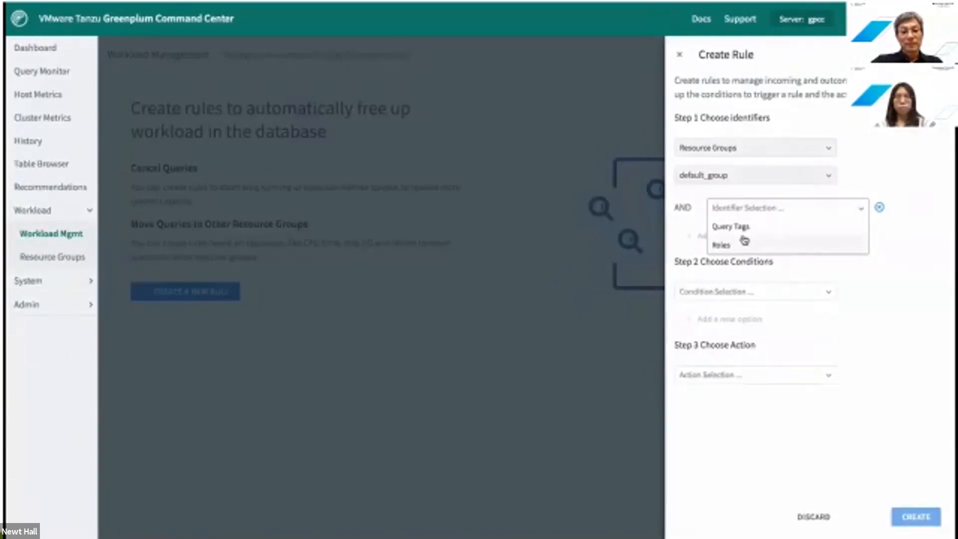
left_click(897, 219)
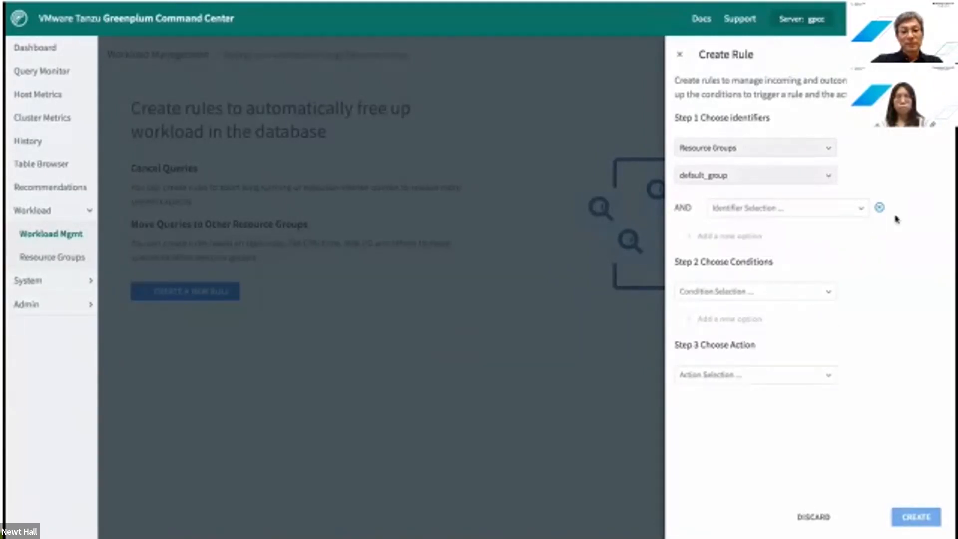
left_click(880, 208)
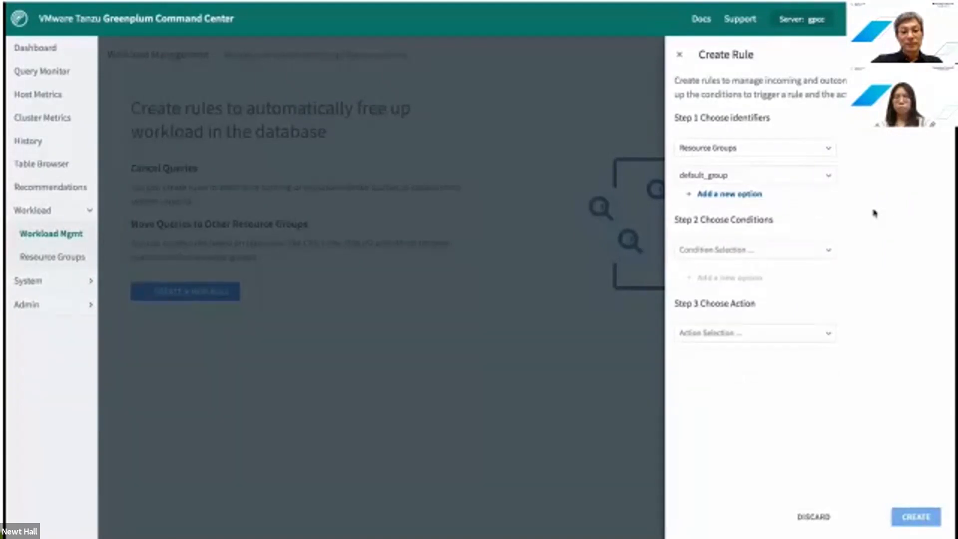
Add a condition to the rule that CPU Time is greater than 60 seconds
left_click(761, 252)
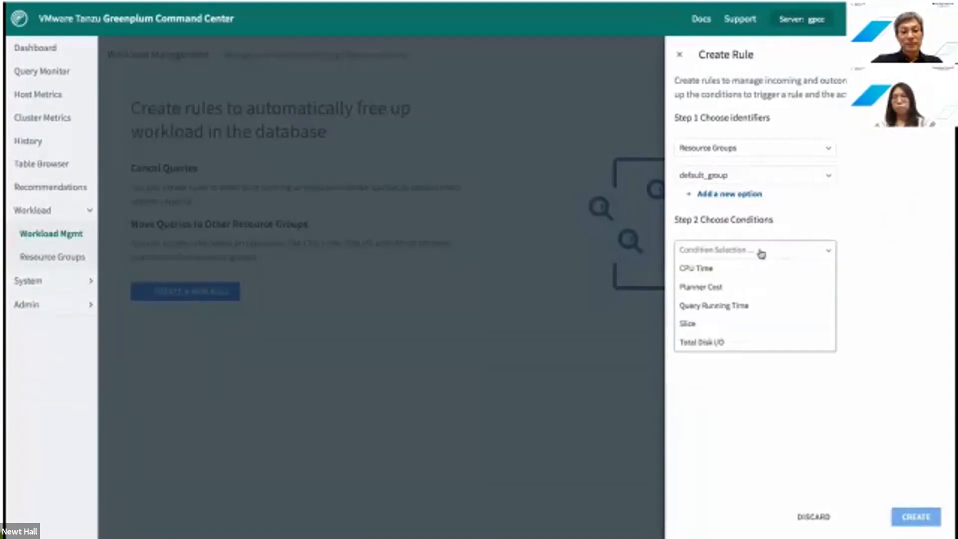
left_click(731, 272)
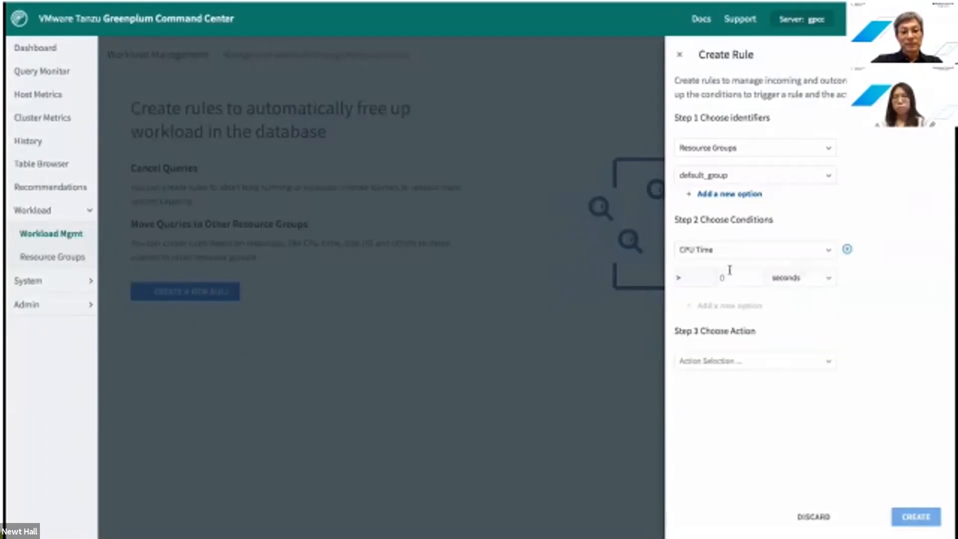
left_click(729, 276)
type("60")
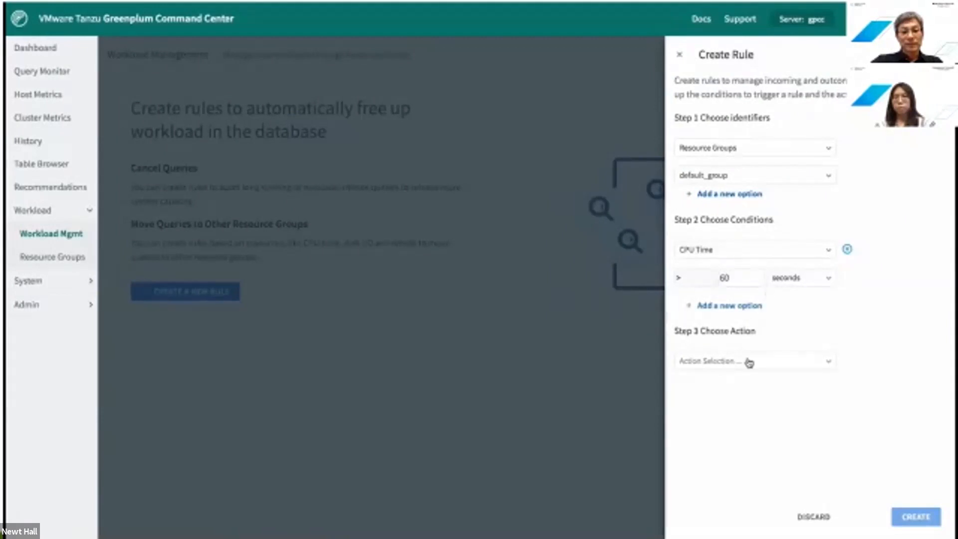
Set the rule's action to move the query to the ad-hoc resource group and create the rule
left_click(749, 363)
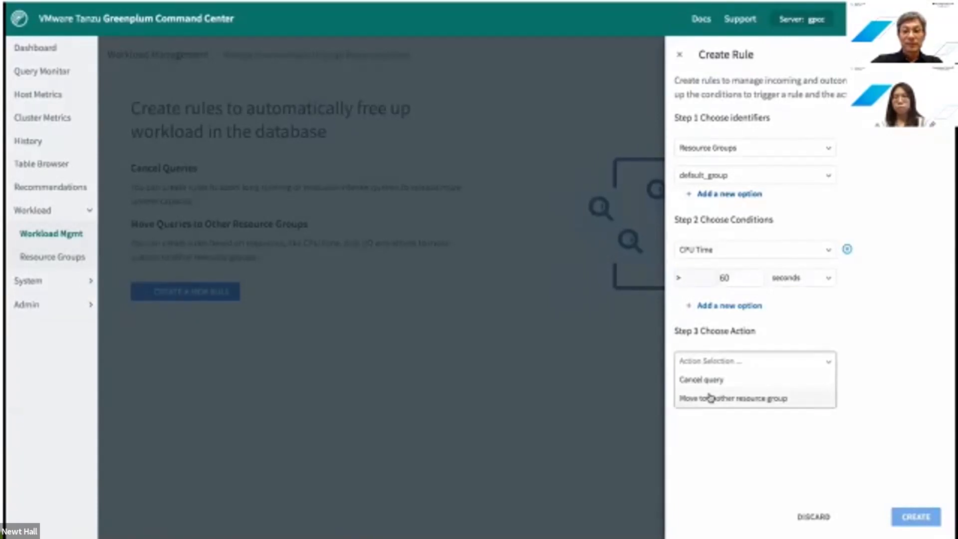
left_click(712, 398)
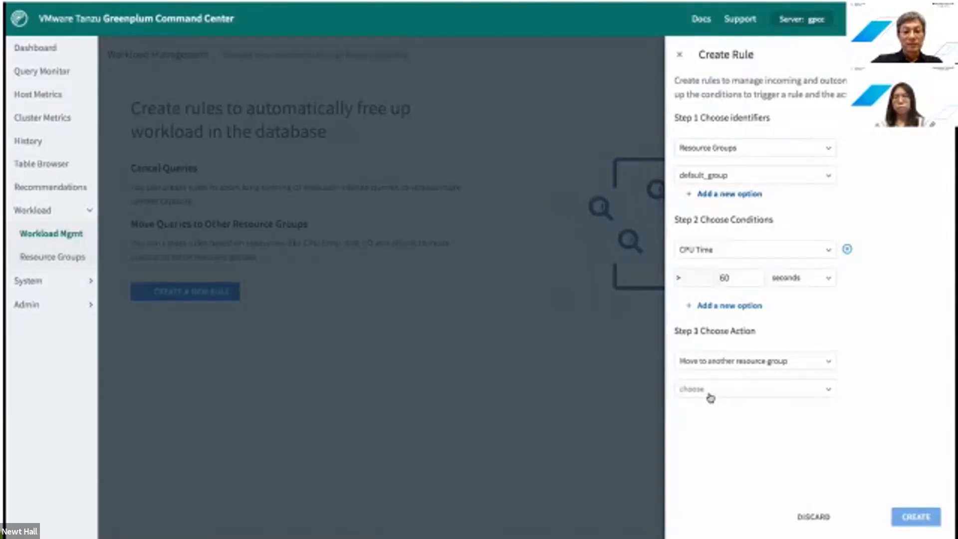
left_click(710, 398)
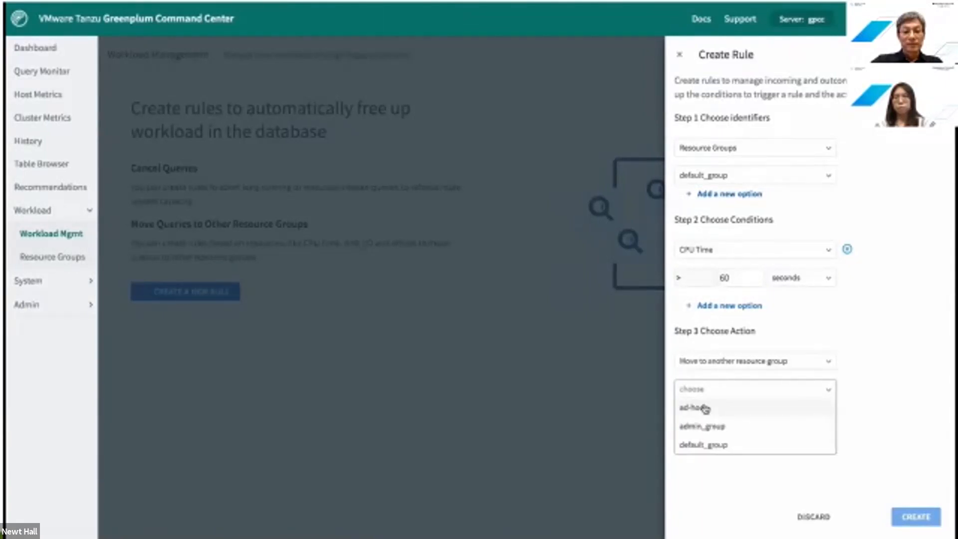
left_click(705, 408)
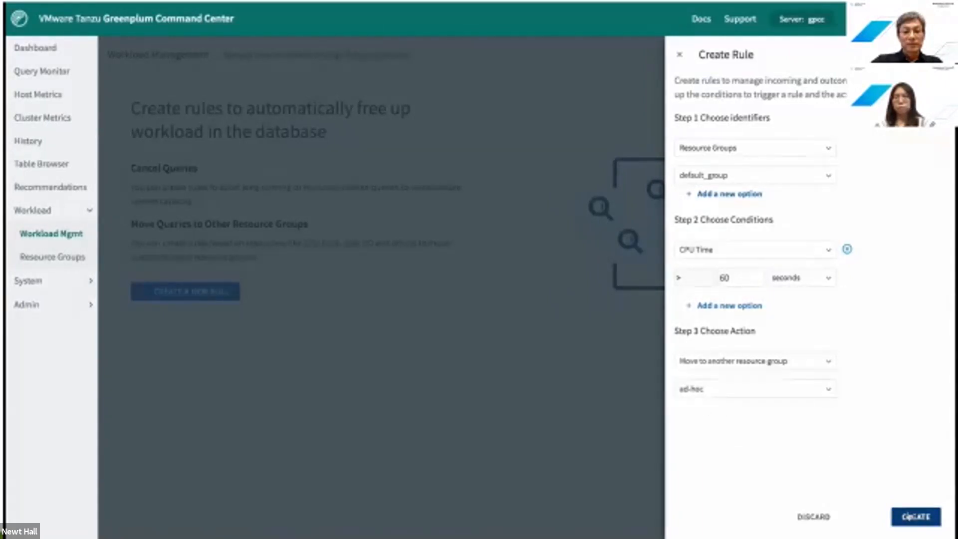
left_click(907, 517)
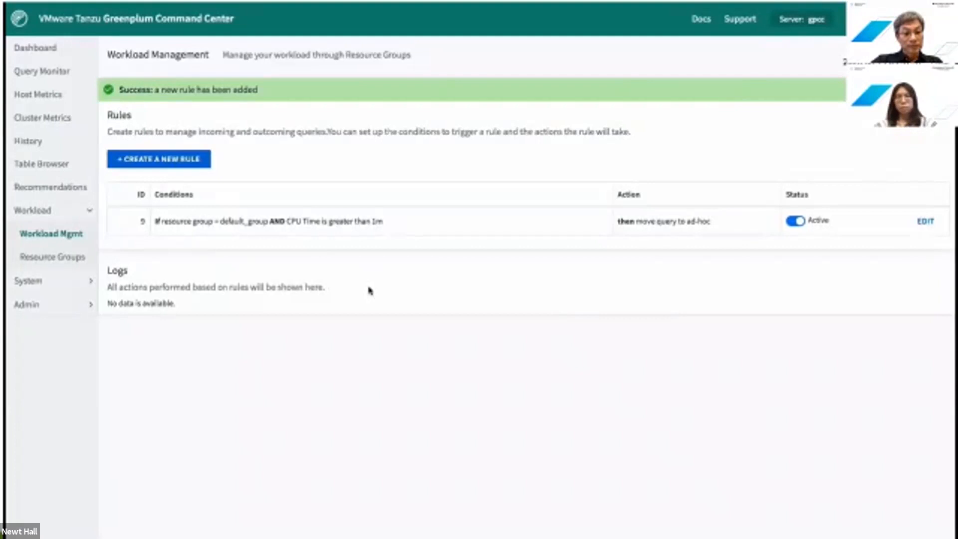
Start another rule for all resource groups with the condition Total Disk I/O greater than 200 MB
left_click(194, 161)
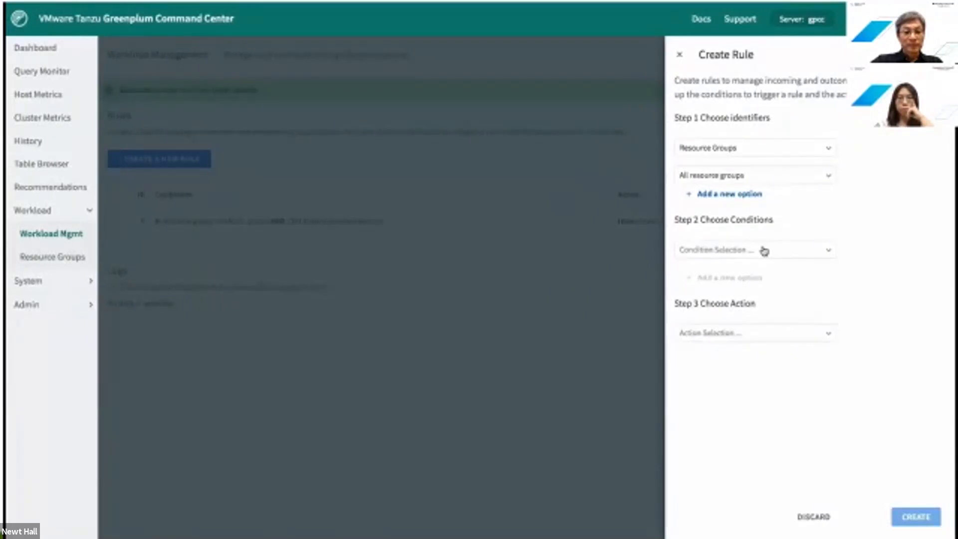
left_click(764, 251)
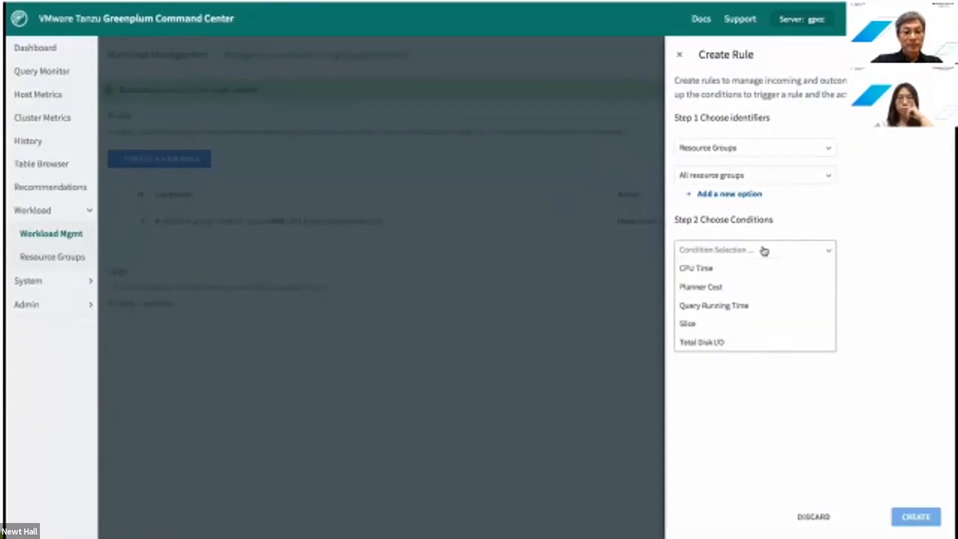
left_click(703, 342)
left_click(728, 276)
type("200")
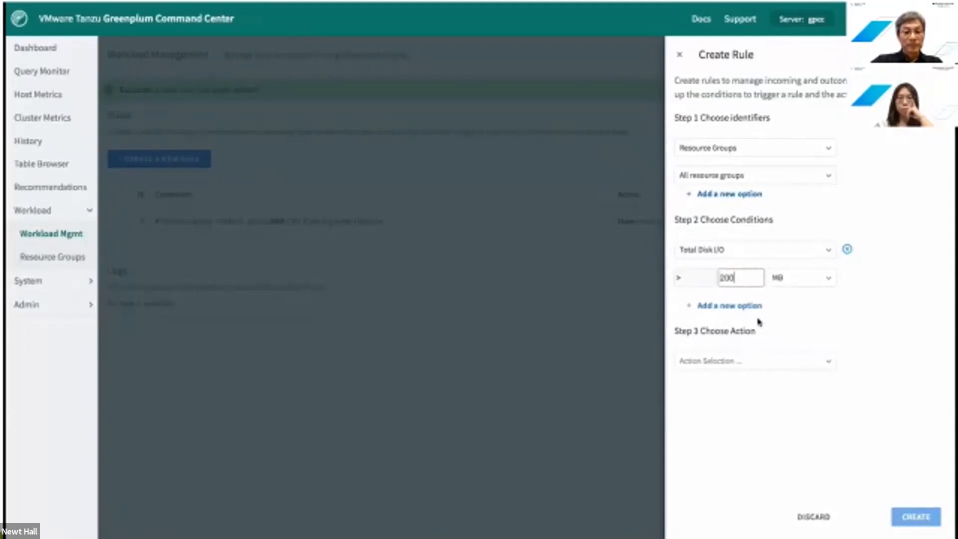
Add a second condition to the rule requiring Query Running Time greater than 10 minutes
left_click(748, 305)
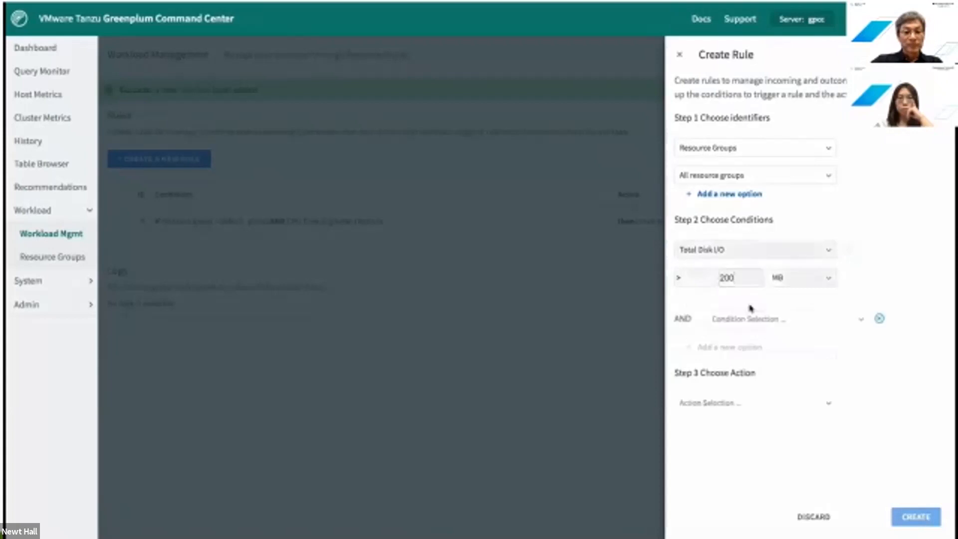
left_click(774, 325)
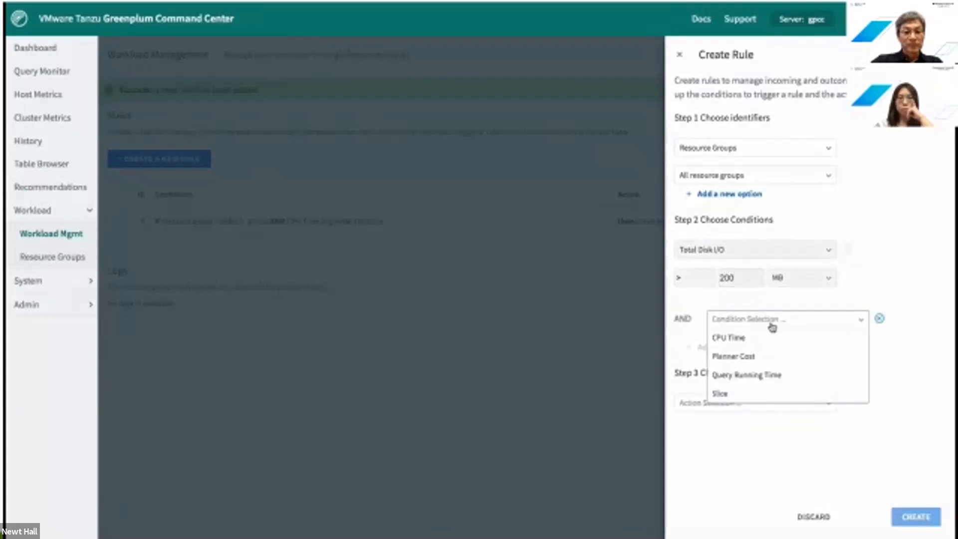
left_click(747, 374)
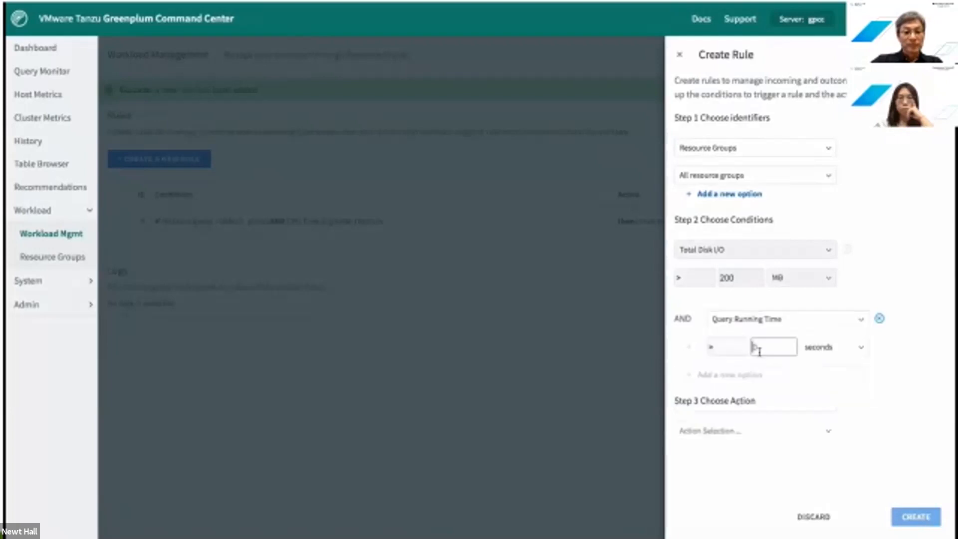
type("10")
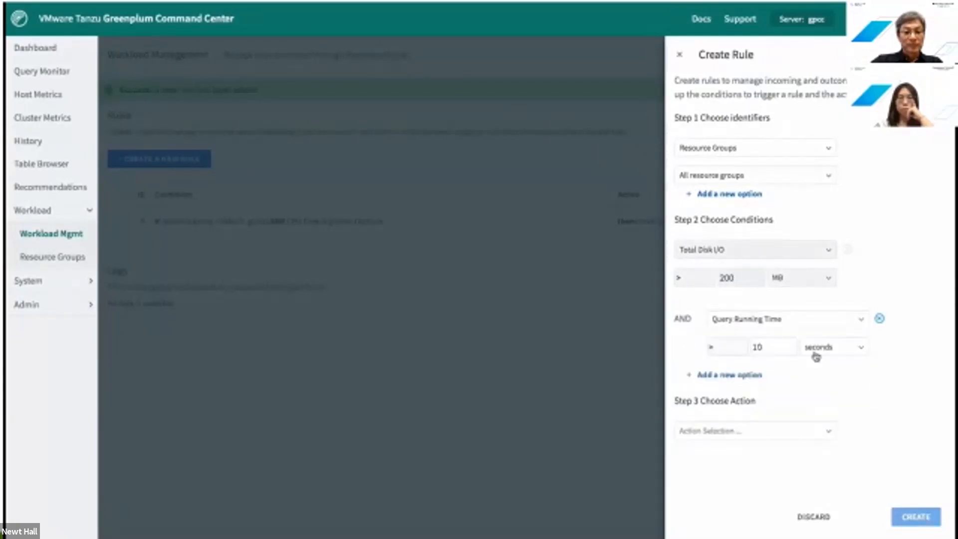
left_click(816, 356)
left_click(819, 387)
Set the rule's action to Cancel query and create the rule
left_click(768, 440)
left_click(751, 451)
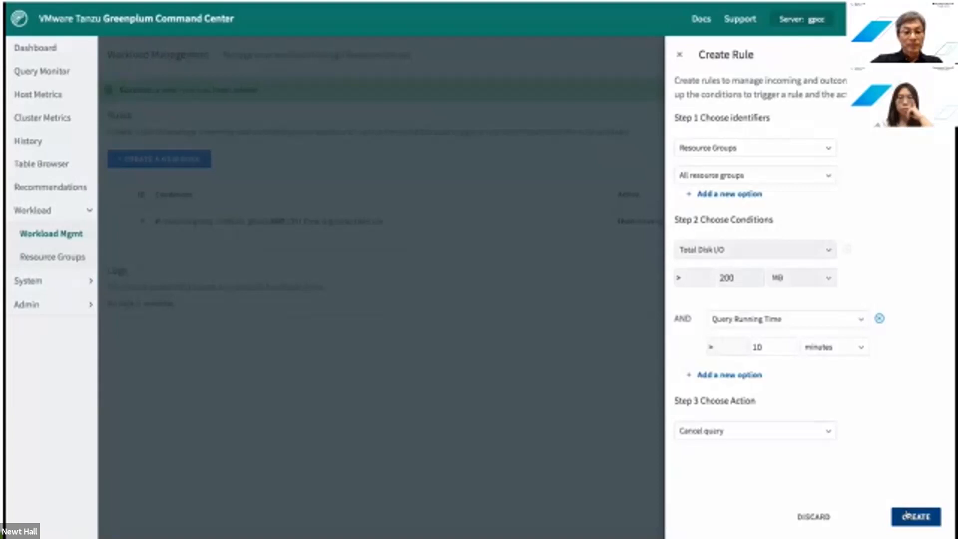
left_click(906, 515)
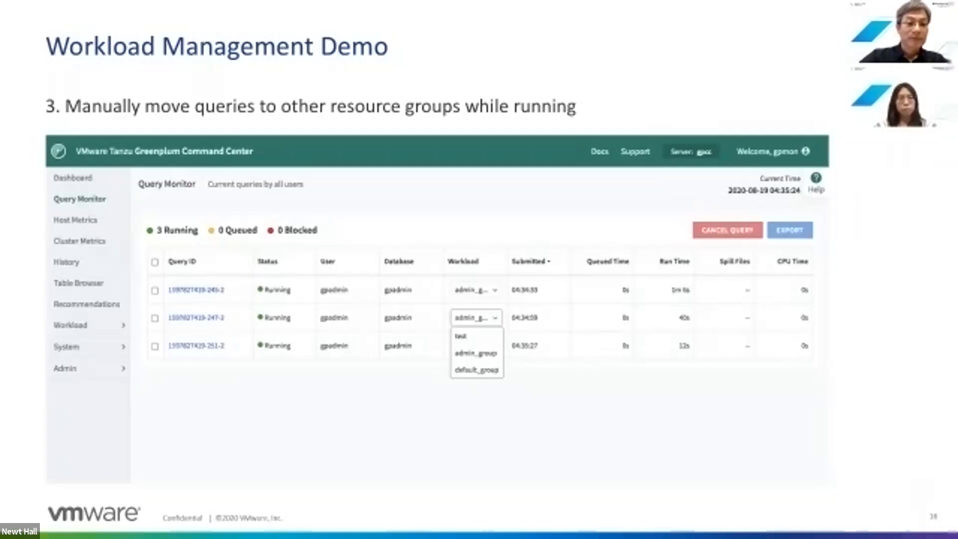
key("Right")
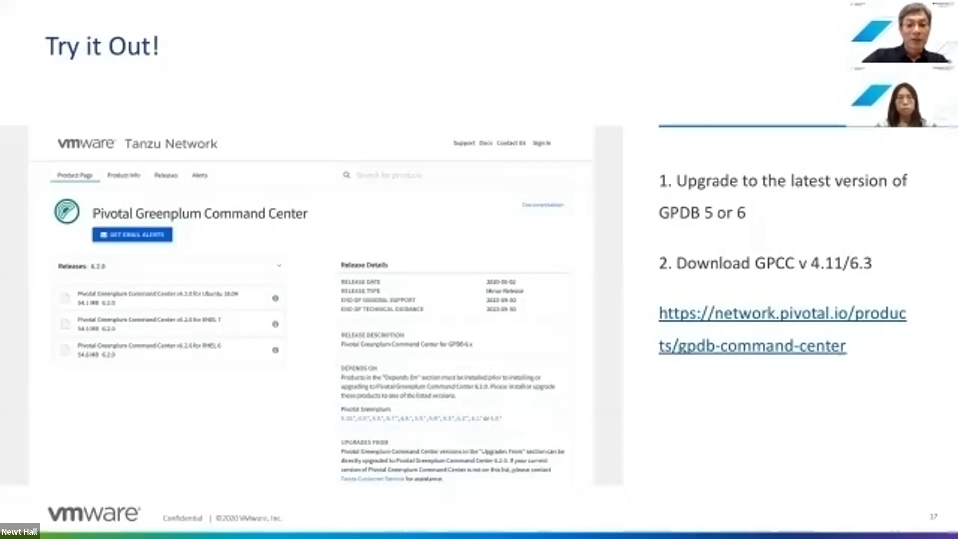
key("Right")
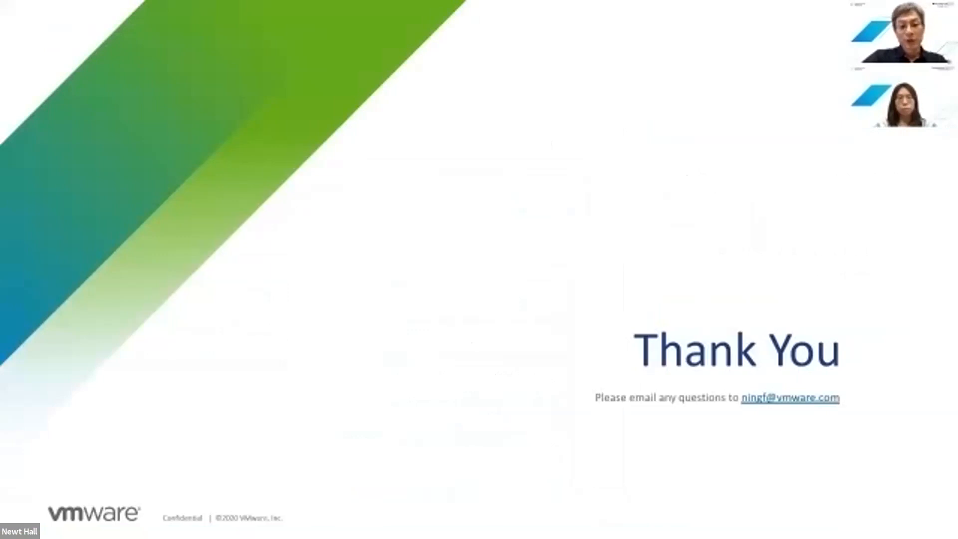